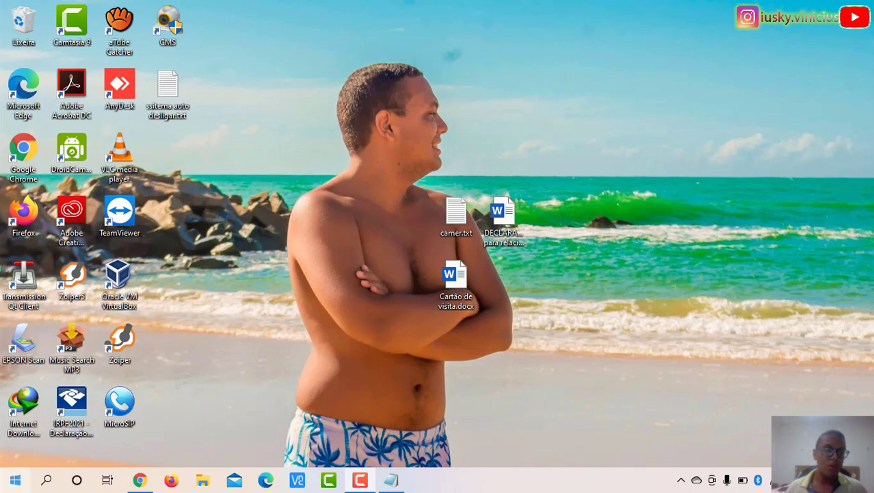
- Find and open Agendador de Tarefas
click(15, 479)
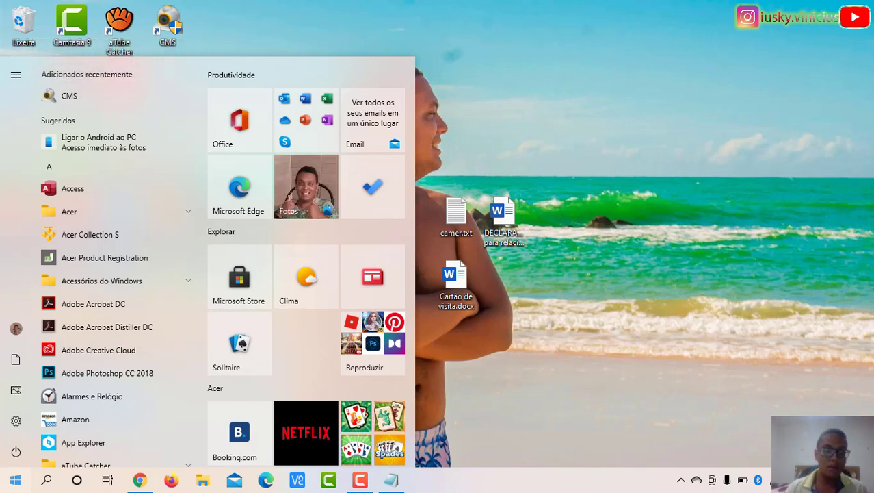
text(agen)
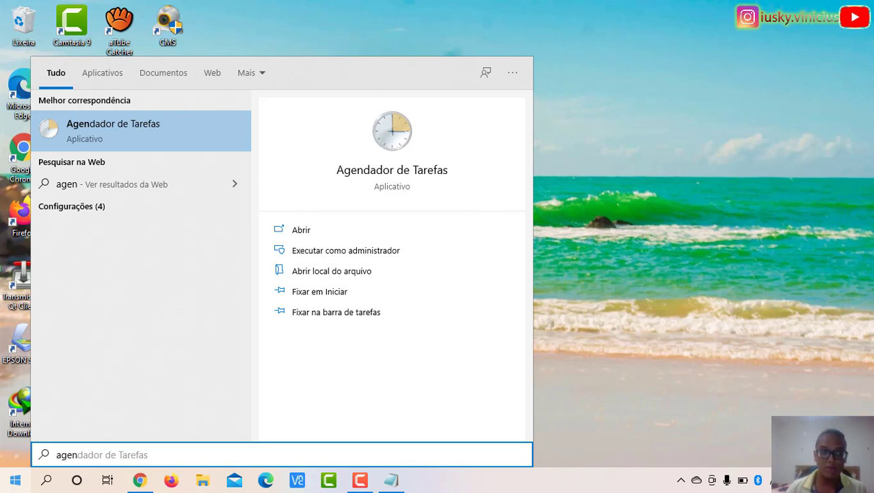
key(Escape)
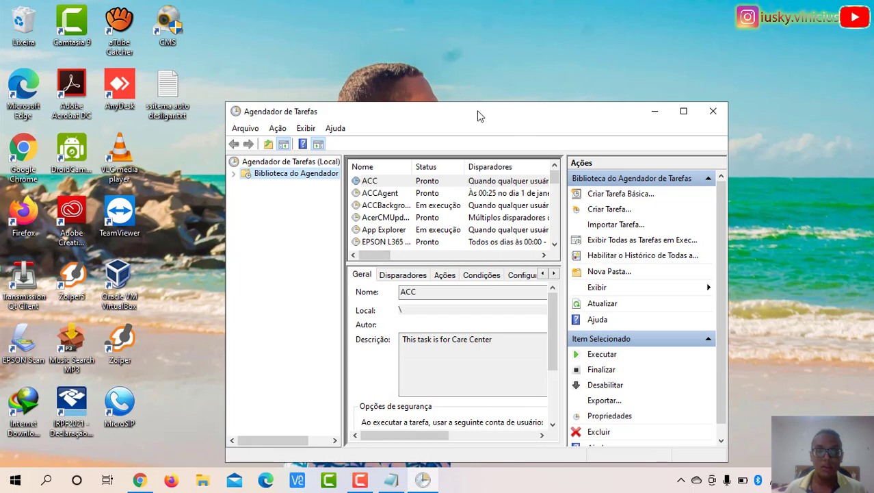
- Start a new basic task and name it "Desligar", leaving the description empty
click(617, 196)
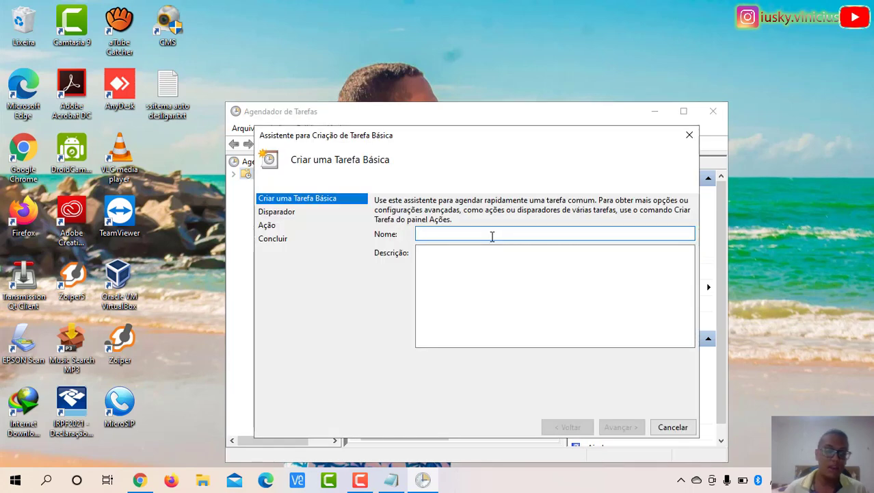
text(Desligar)
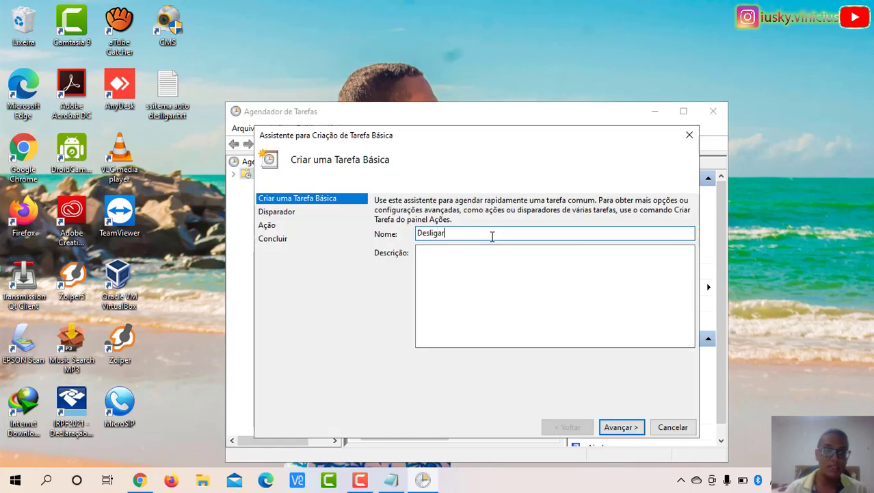
click(619, 428)
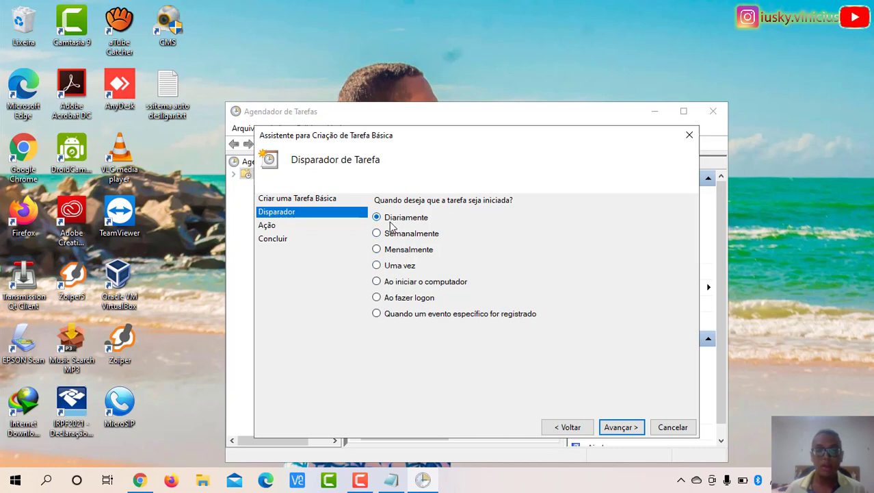
- Schedule the task to run daily from 07/08/2021 at 20:04:18, repeating every 1 day
click(621, 427)
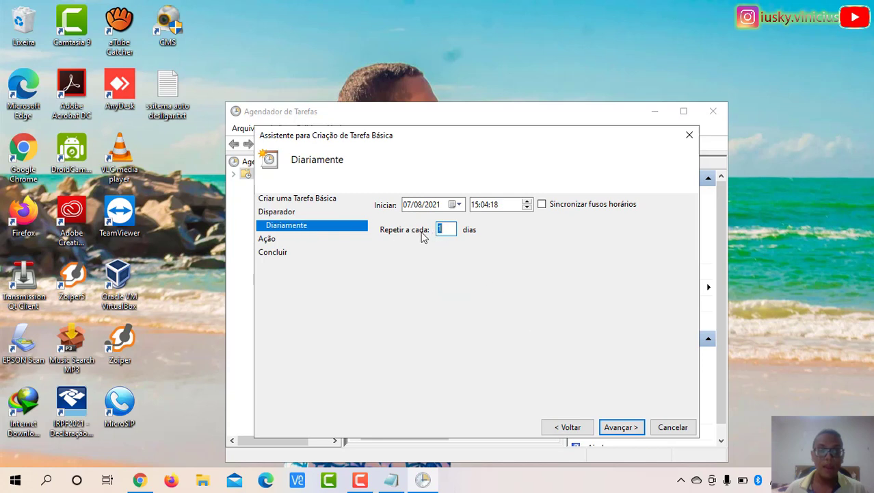
click(410, 207)
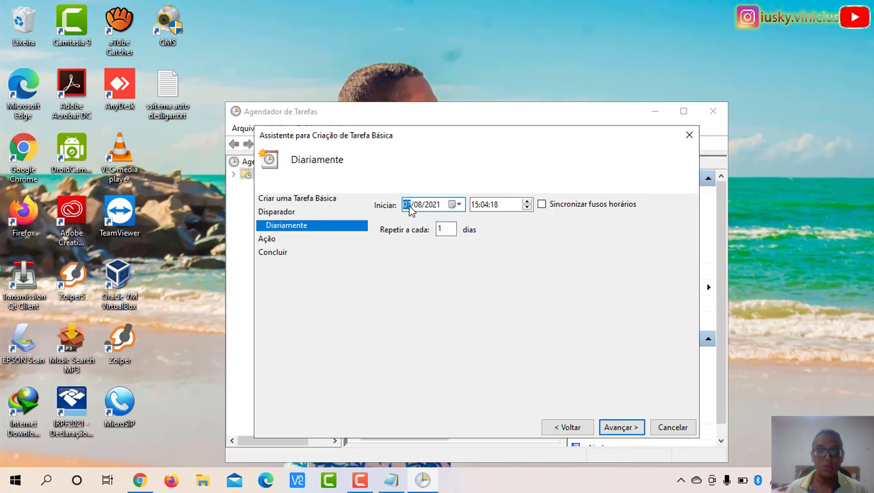
click(476, 205)
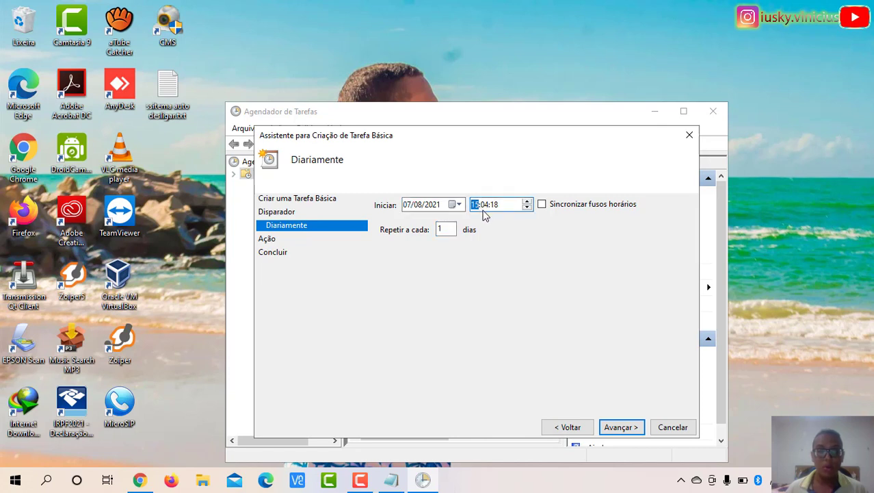
click(443, 230)
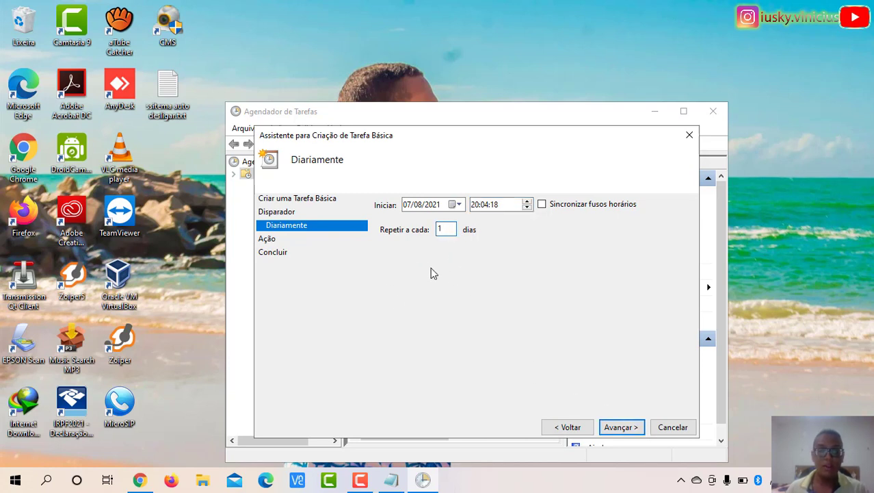
click(609, 429)
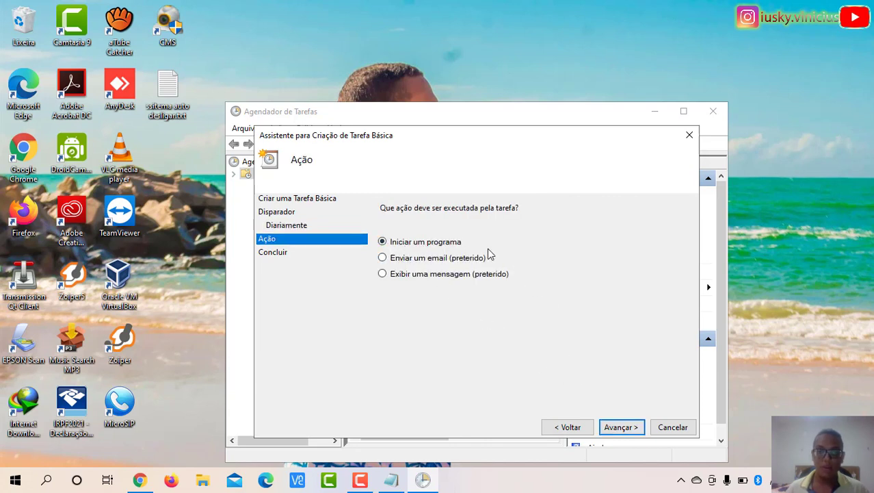
- Choose starting a program as the task's action and proceed to its program settings
click(629, 433)
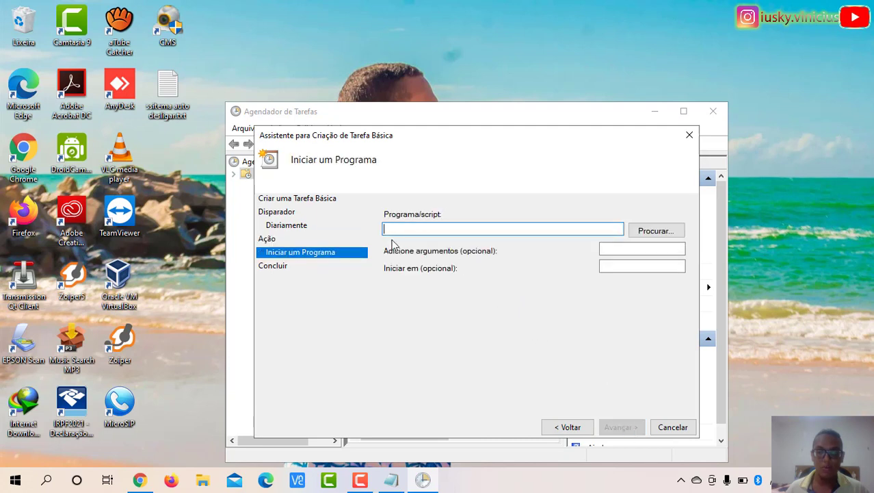
key(alt+v)
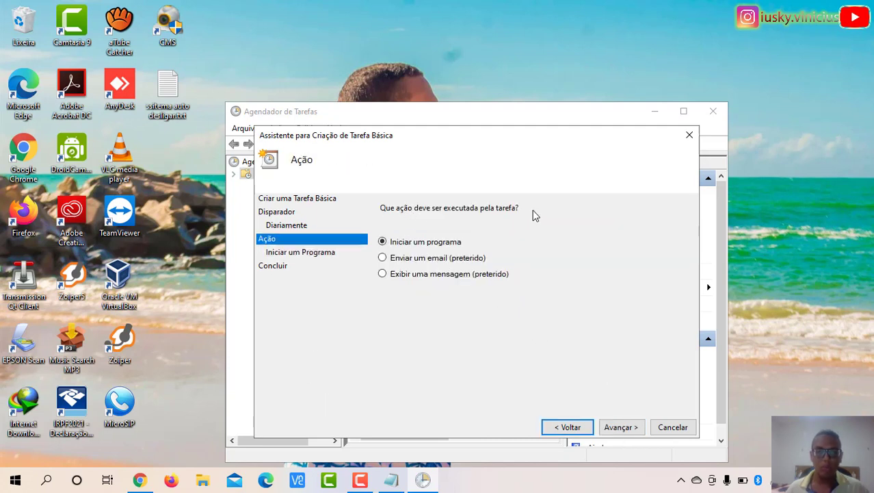
click(620, 427)
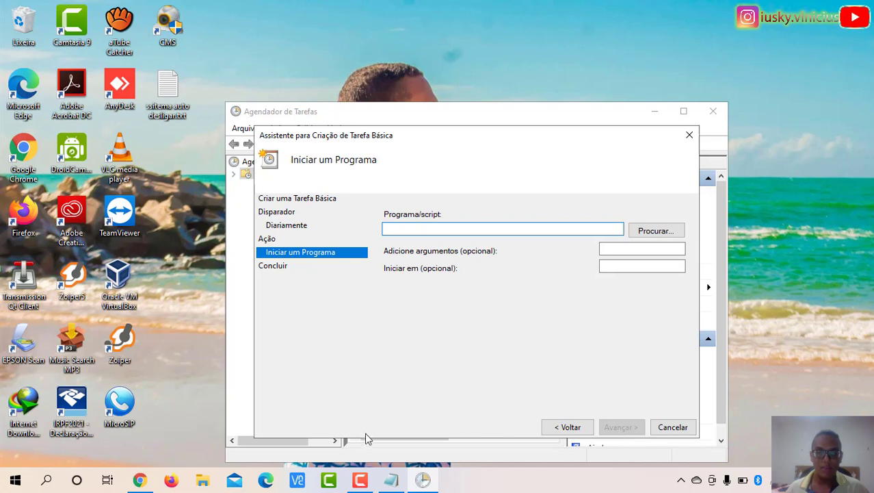
- Copy the command "shutdown -s -t 36" from the open ssitema auto desligar.txt note and minimize the note
mouse_move(391, 479)
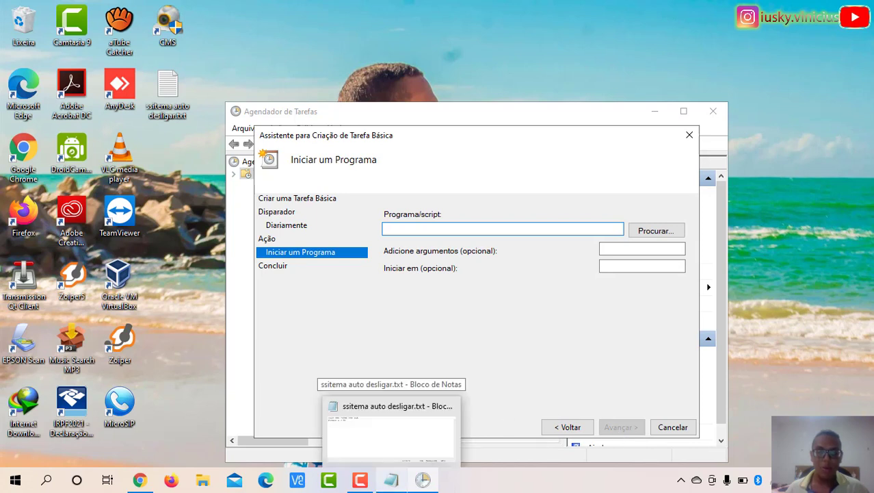
click(391, 428)
key(ctrl+a)
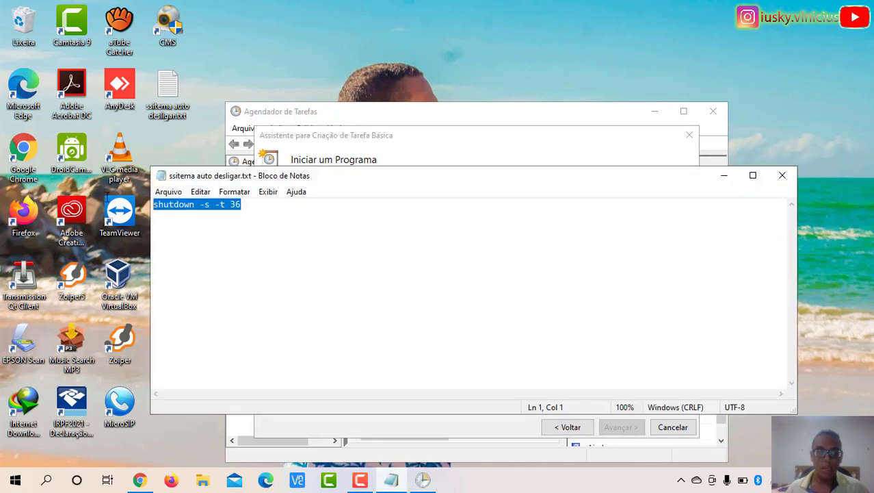
click(352, 204)
drag(352, 204, 146, 218)
key(ctrl+c)
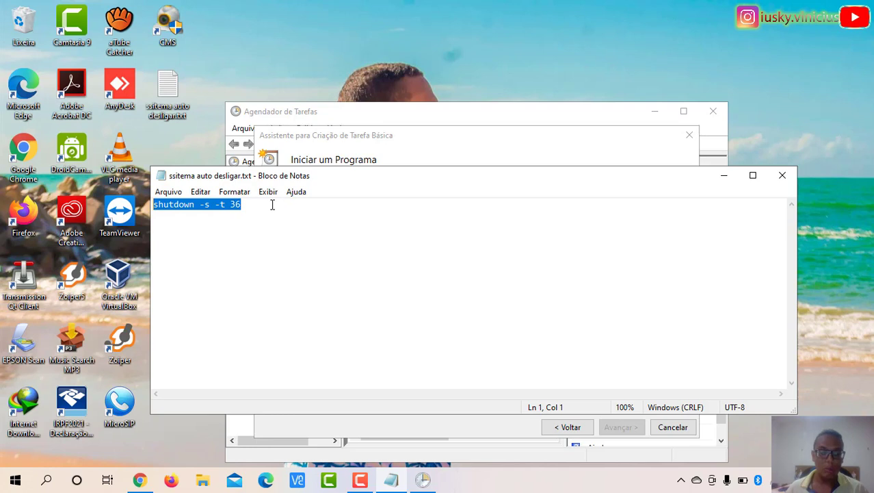
click(724, 175)
- Create a desktop shortcut for the copied command "shutdown -s -t 36" and name it "Desligar pc"
click(174, 220)
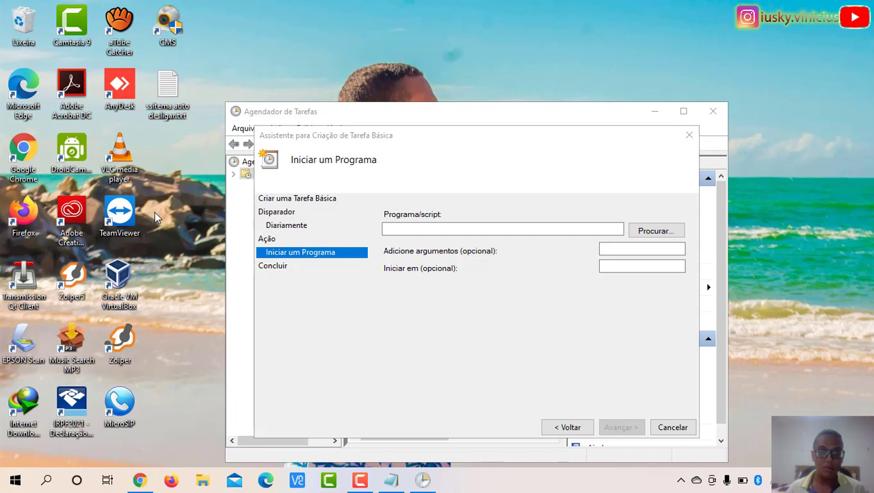
right_click(155, 212)
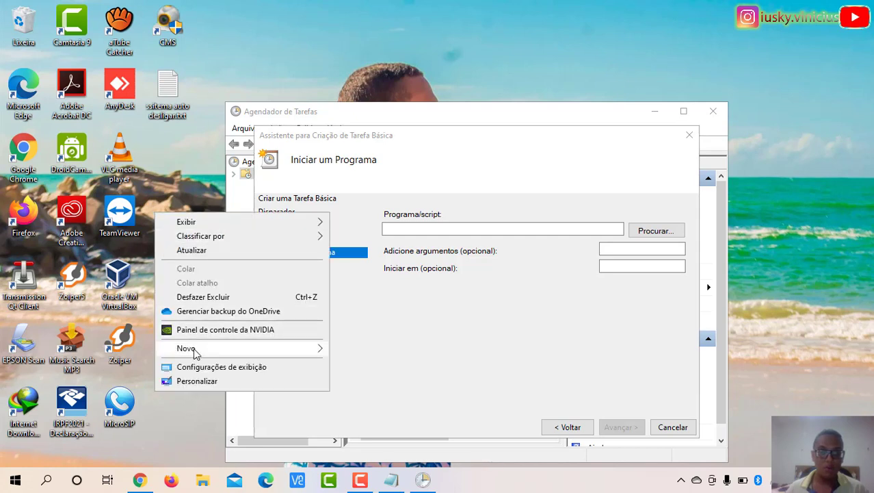
mouse_move(193, 348)
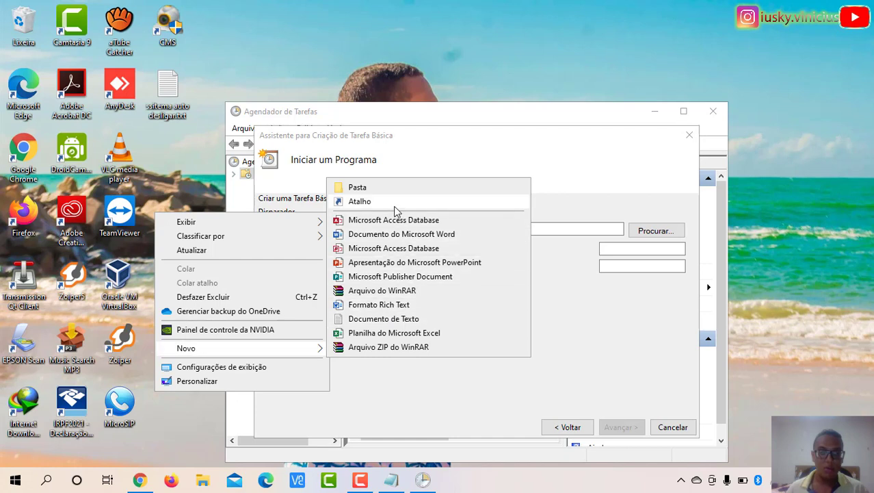
click(360, 202)
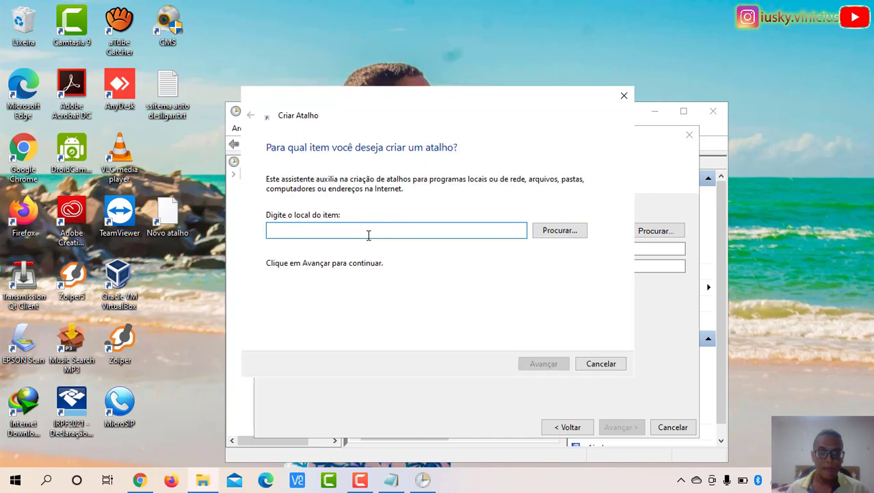
key(ctrl+v)
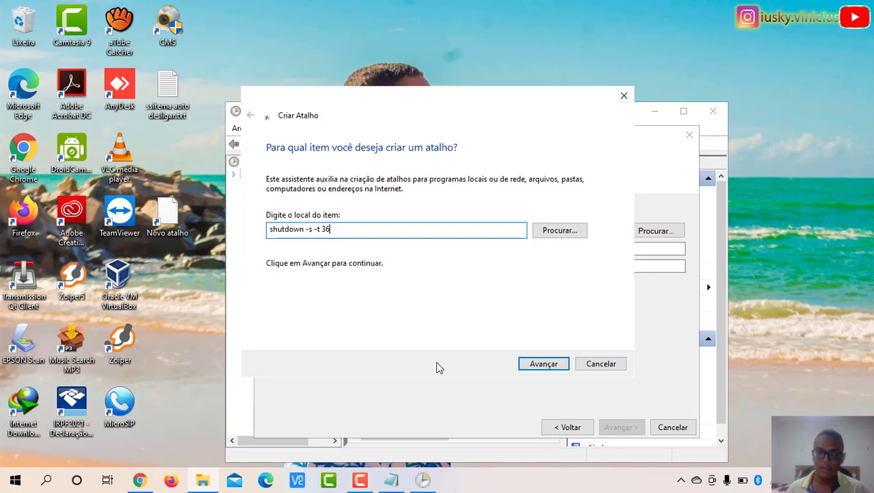
click(554, 370)
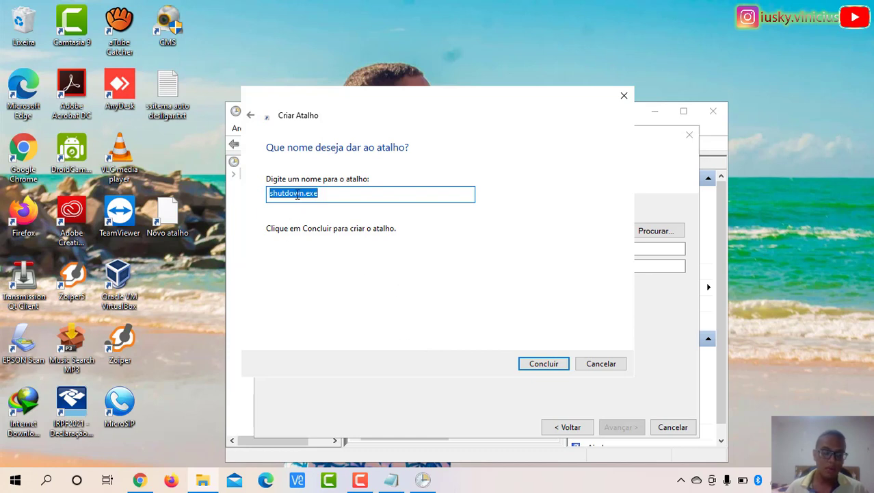
text(Desligar)
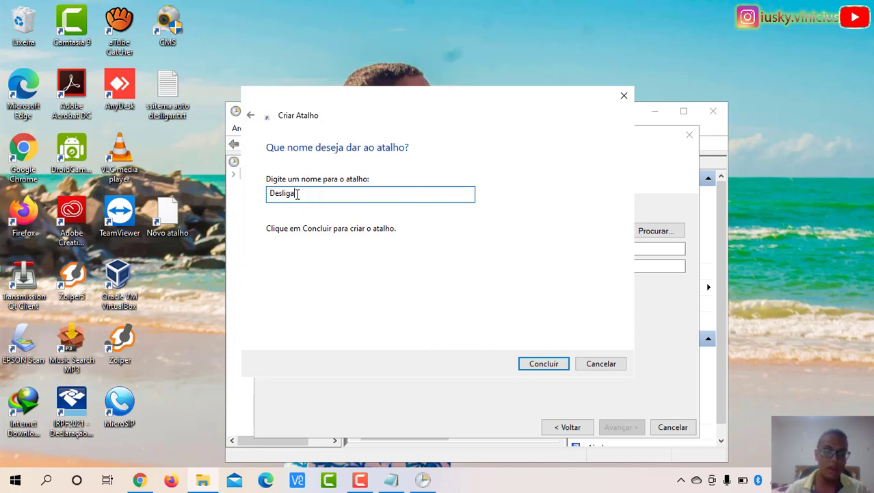
text(pc)
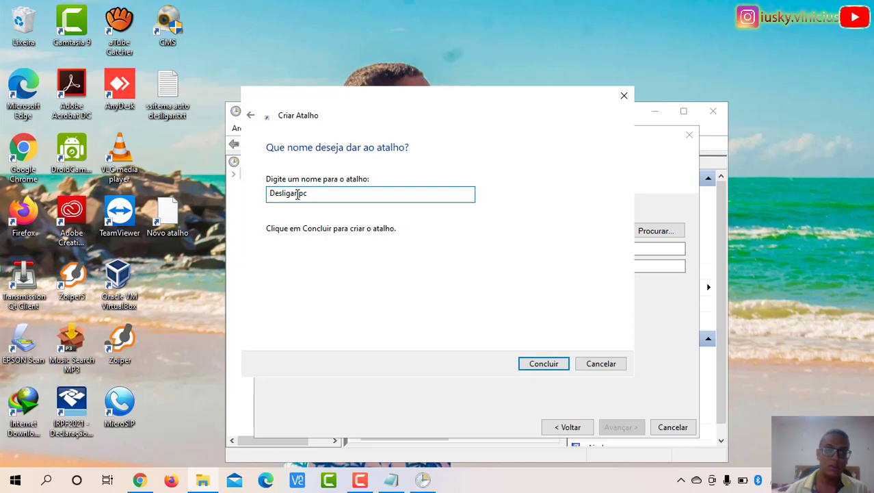
key(Return)
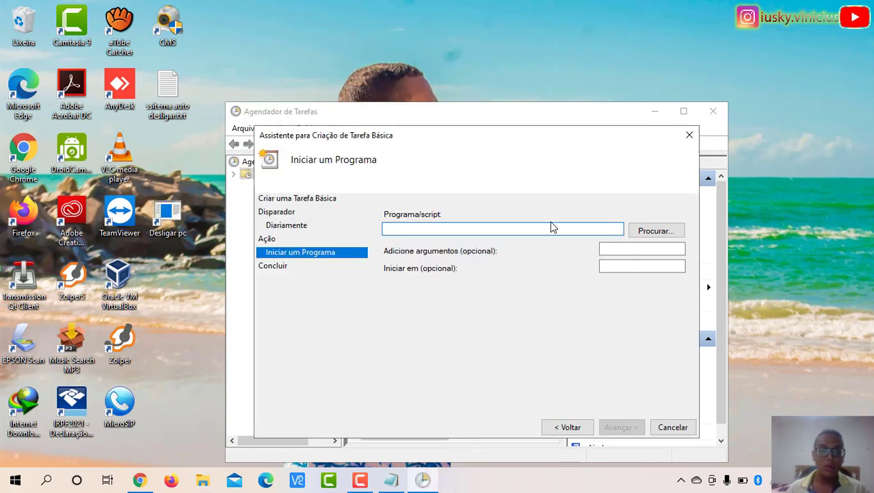
- Set the task's program to the "Desligar pc" shortcut from the desktop and proceed to the task summary
click(656, 232)
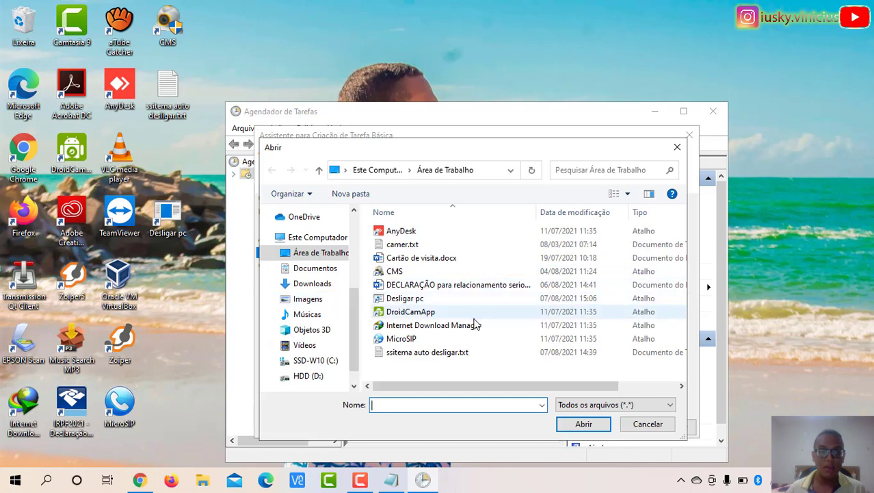
double_click(424, 299)
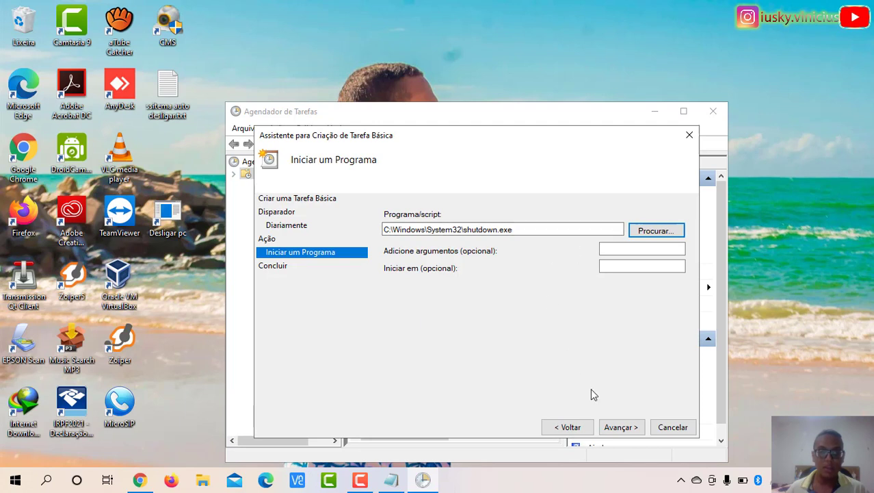
click(629, 428)
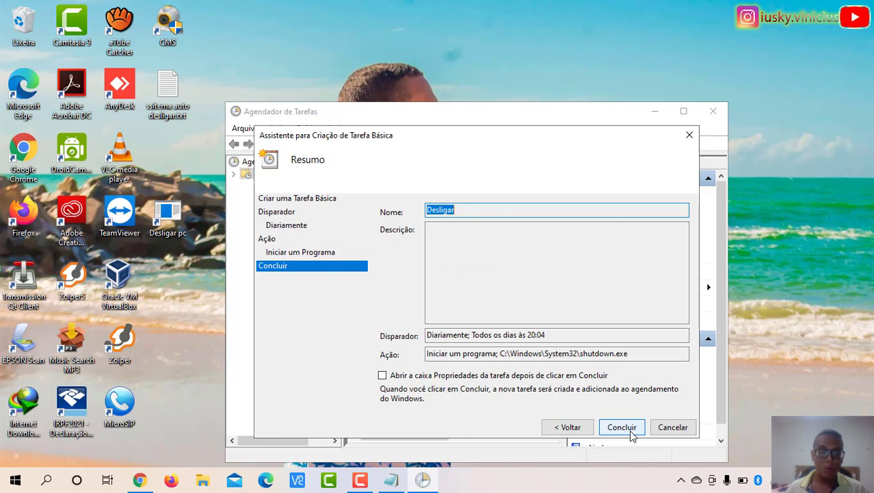